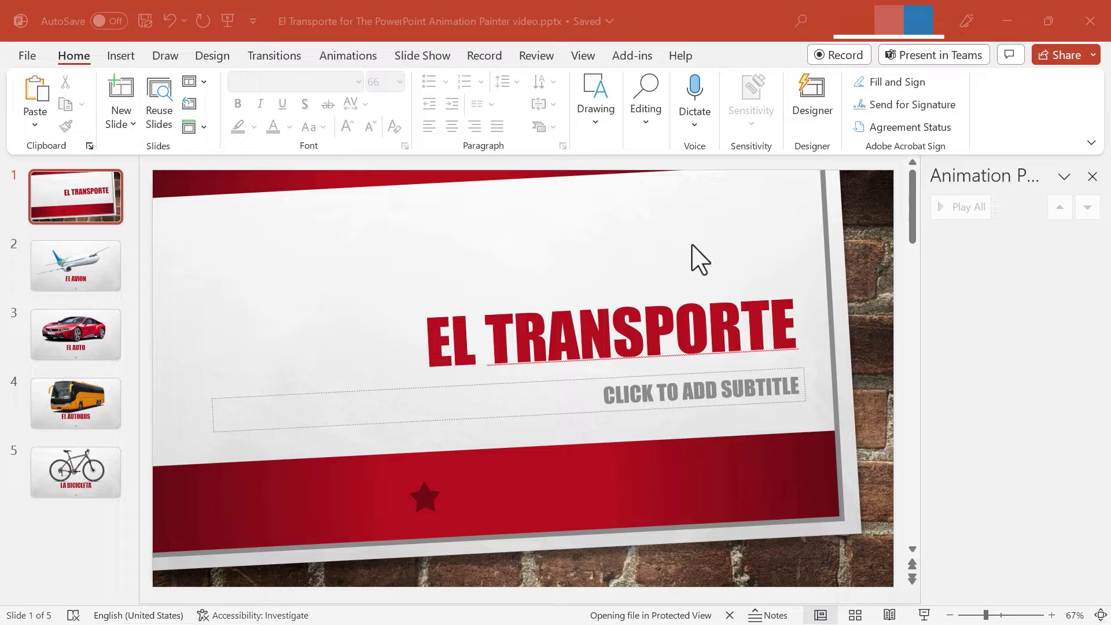
# Step: Go to slide 2 and select the airplane picture
pyautogui.click(87, 277)
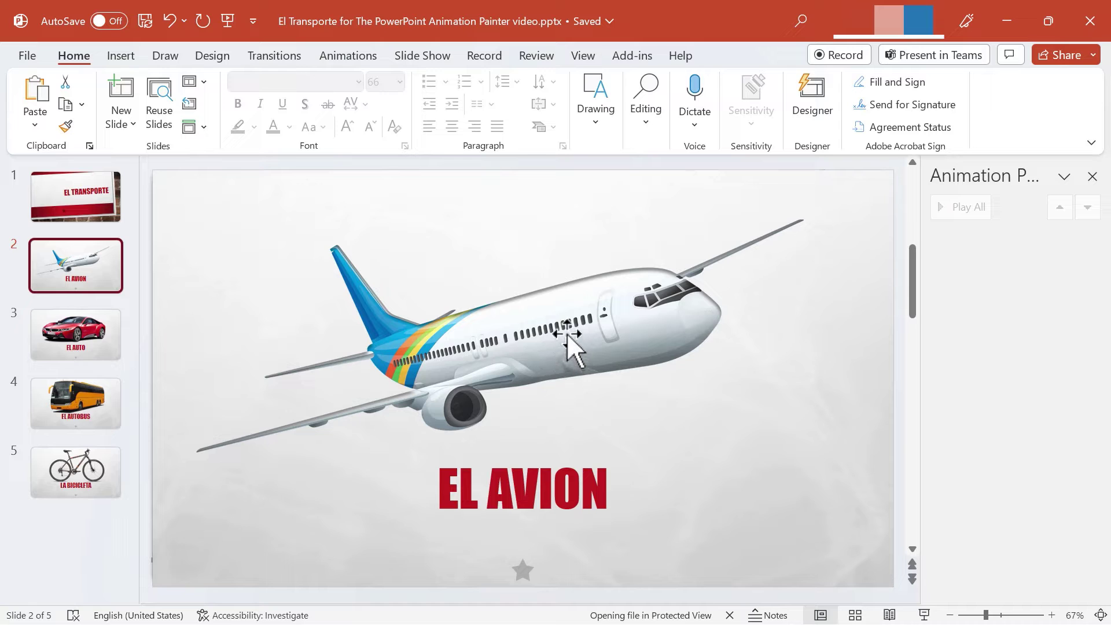
pyautogui.click(530, 492)
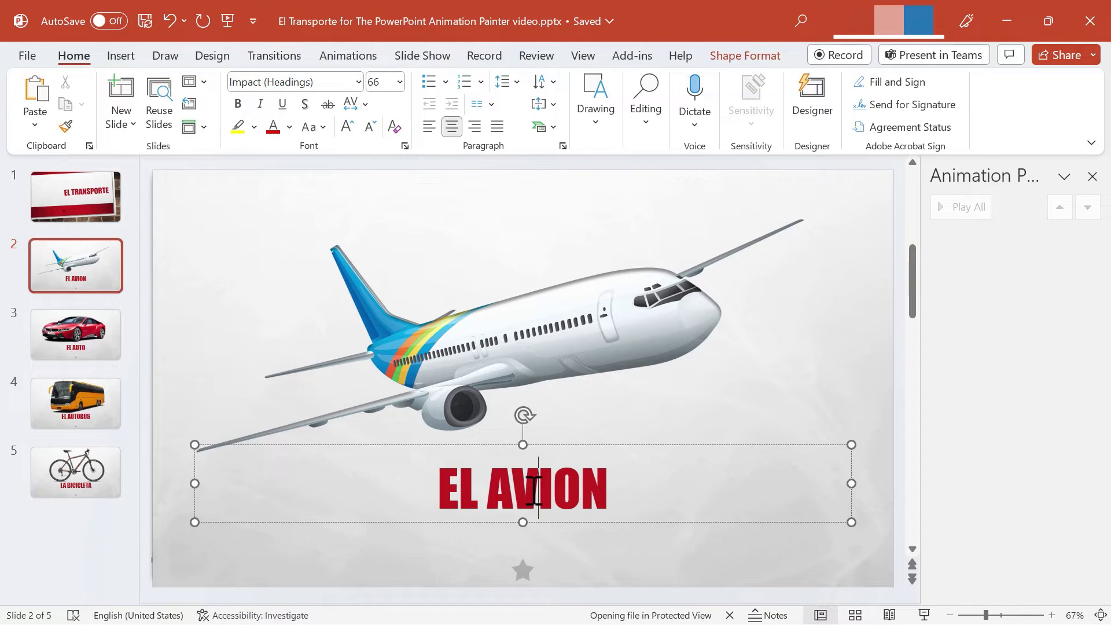
pyautogui.click(572, 344)
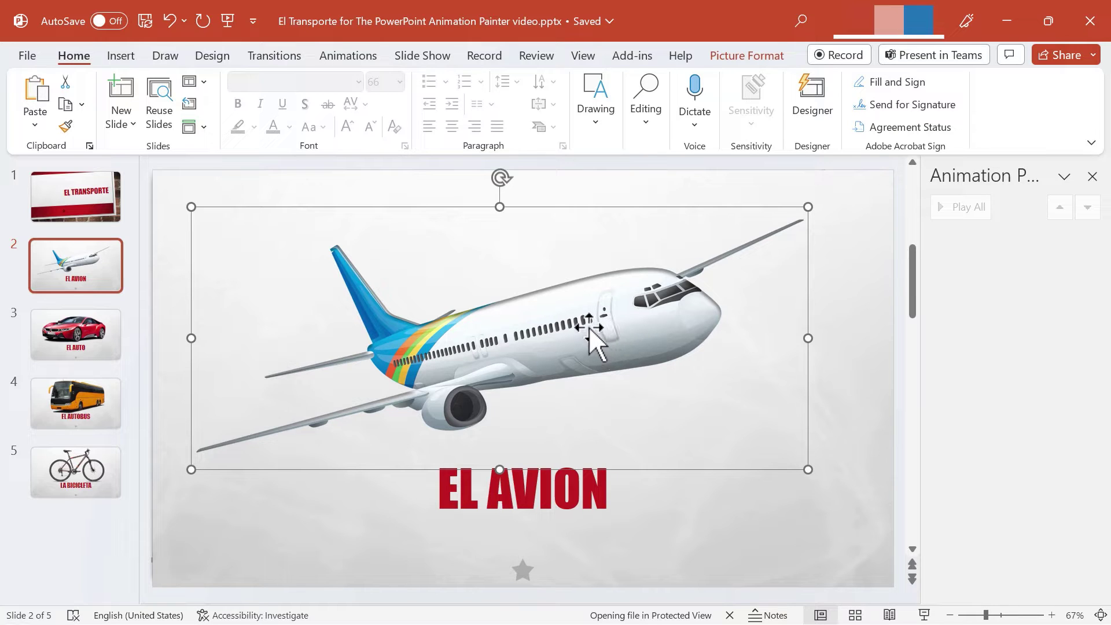
# Step: Apply the Fly In entrance to the airplane so the Animation Pane lists it as Picture 2
pyautogui.click(346, 56)
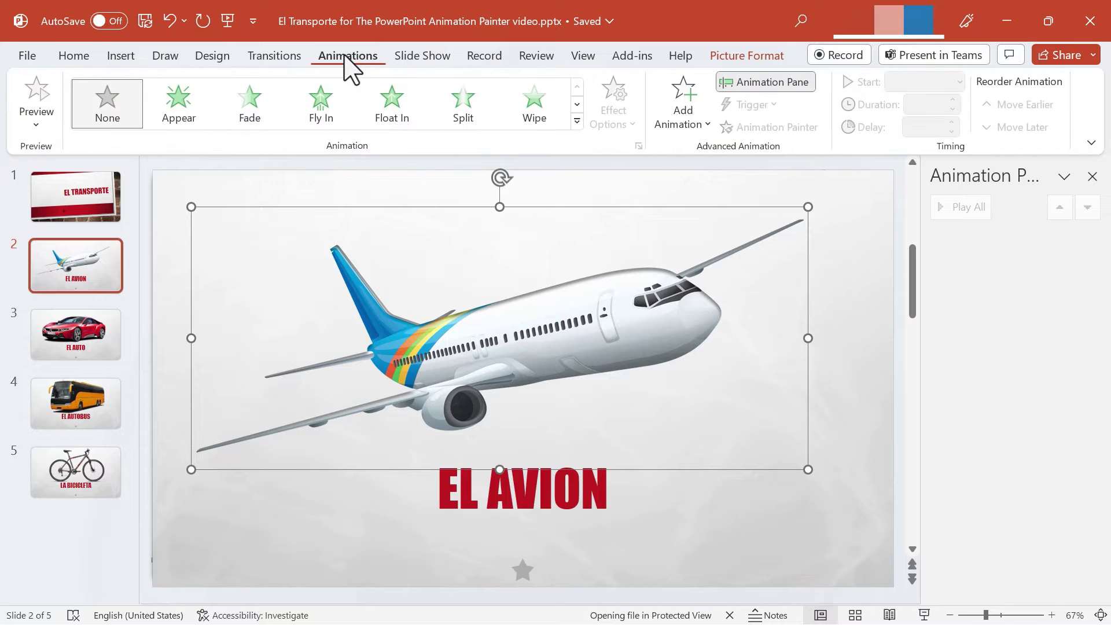
pyautogui.click(335, 119)
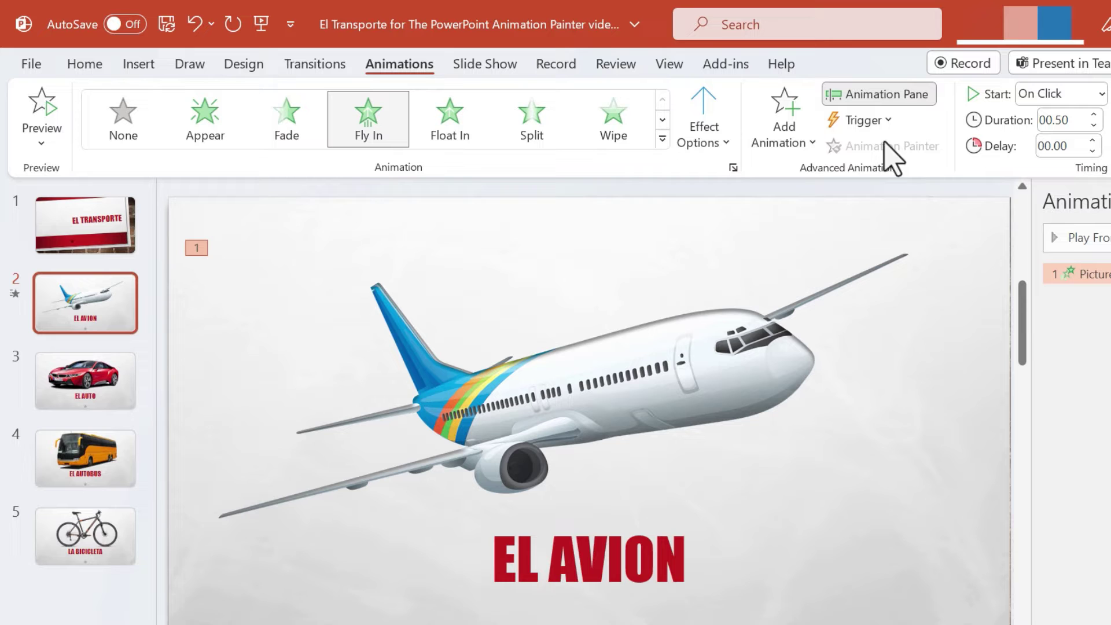
pyautogui.click(887, 93)
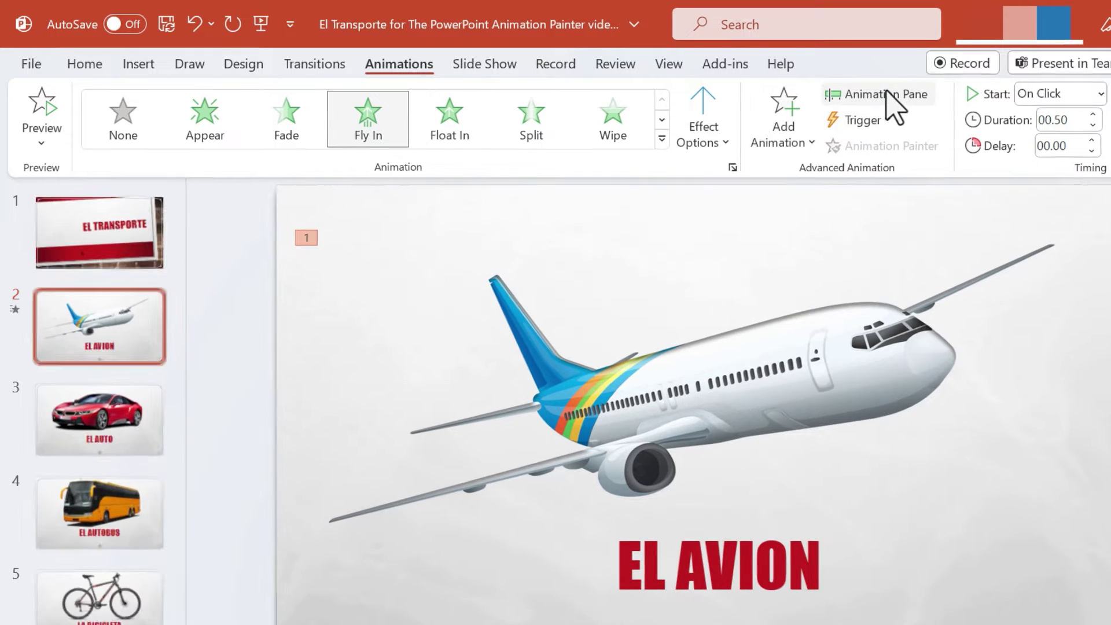
pyautogui.click(886, 94)
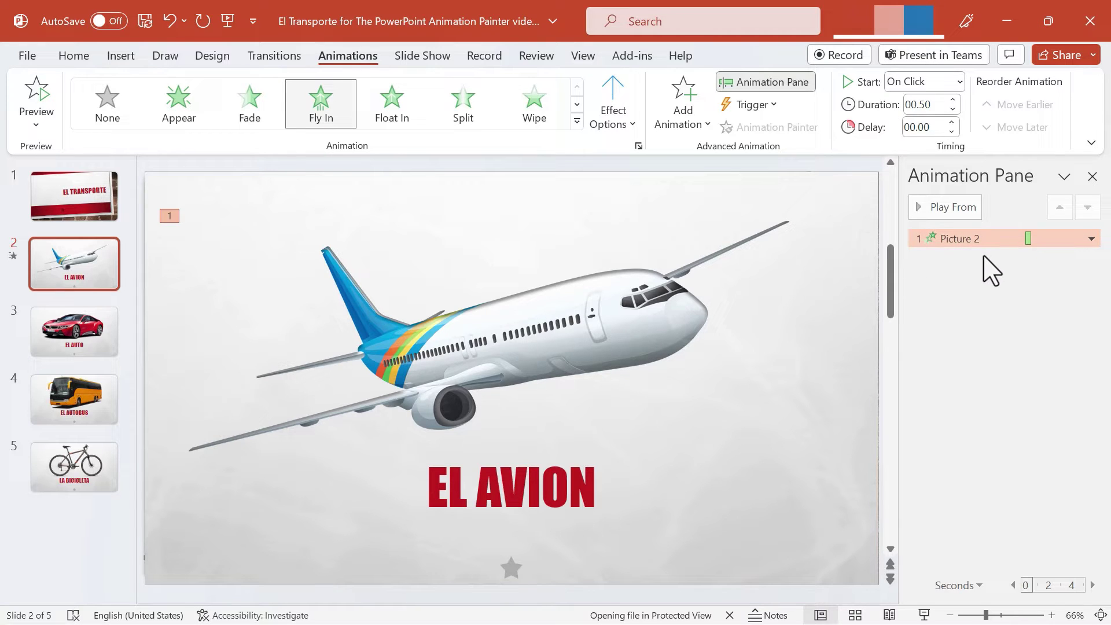
# Step: Set Picture 2's Fly In to From Left with a 0.14 s smooth start and 0.08 s smooth end
pyautogui.click(1091, 239)
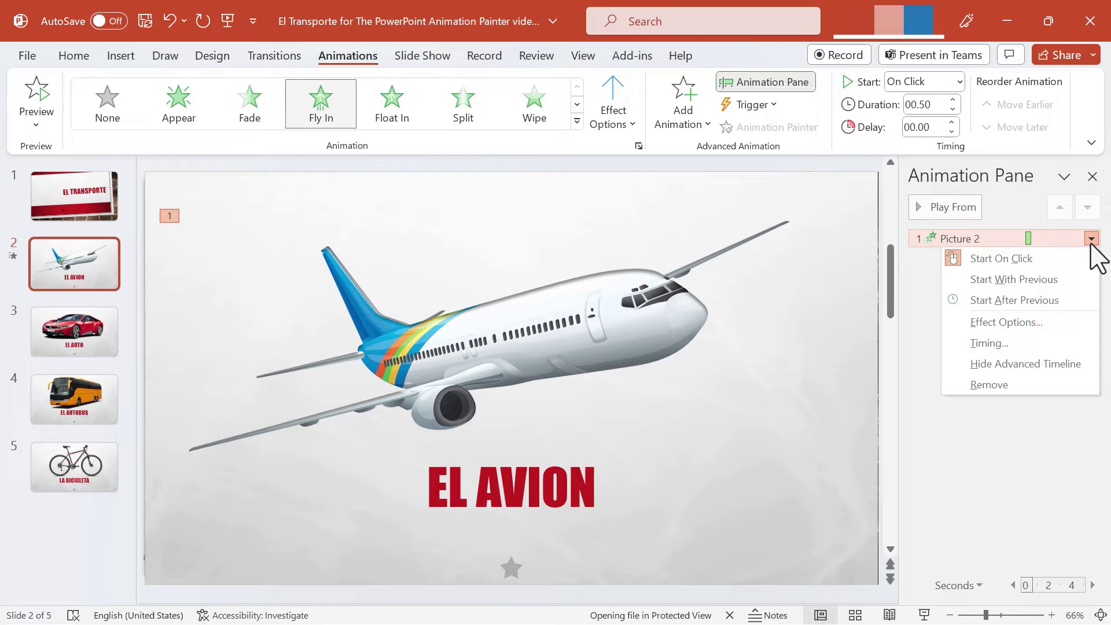
pyautogui.click(1007, 323)
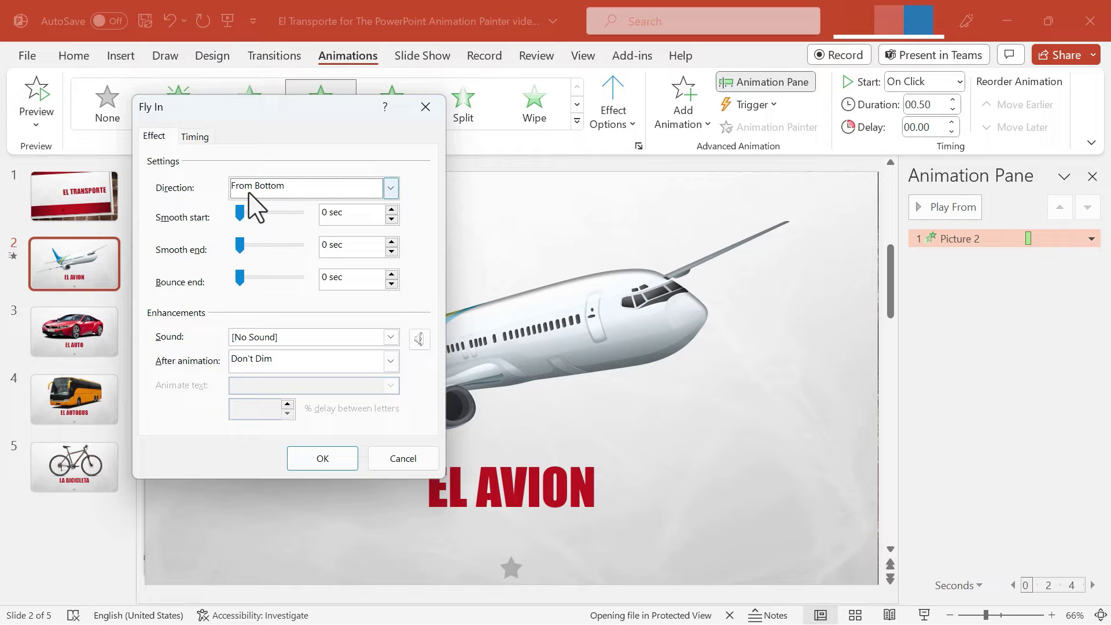
pyautogui.click(391, 188)
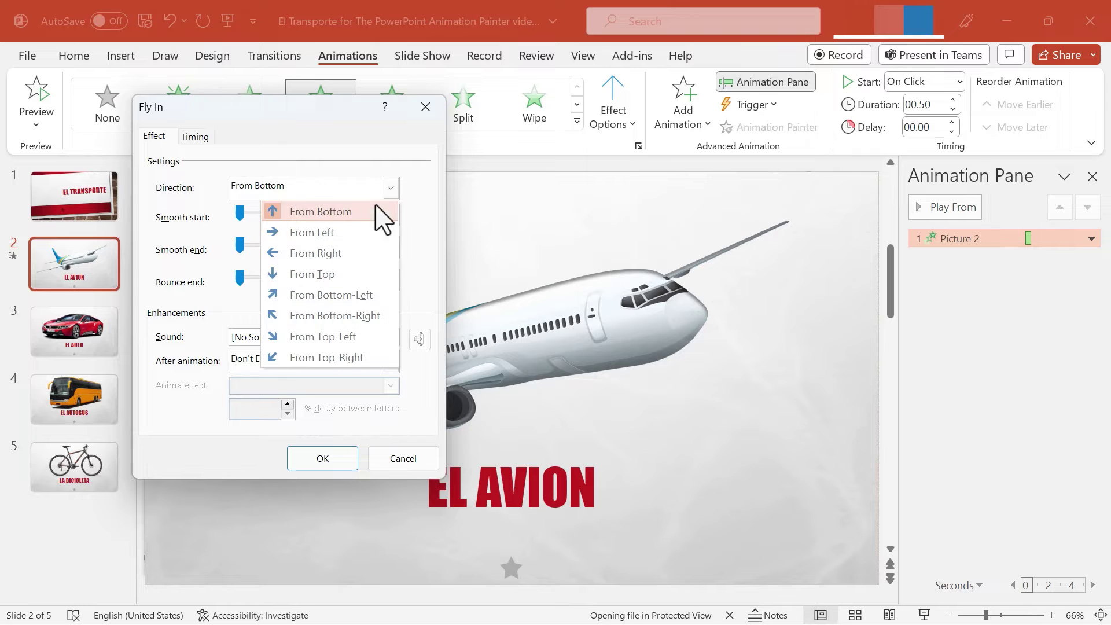
pyautogui.click(312, 233)
pyautogui.moveTo(240, 214); pyautogui.dragTo(247, 249)
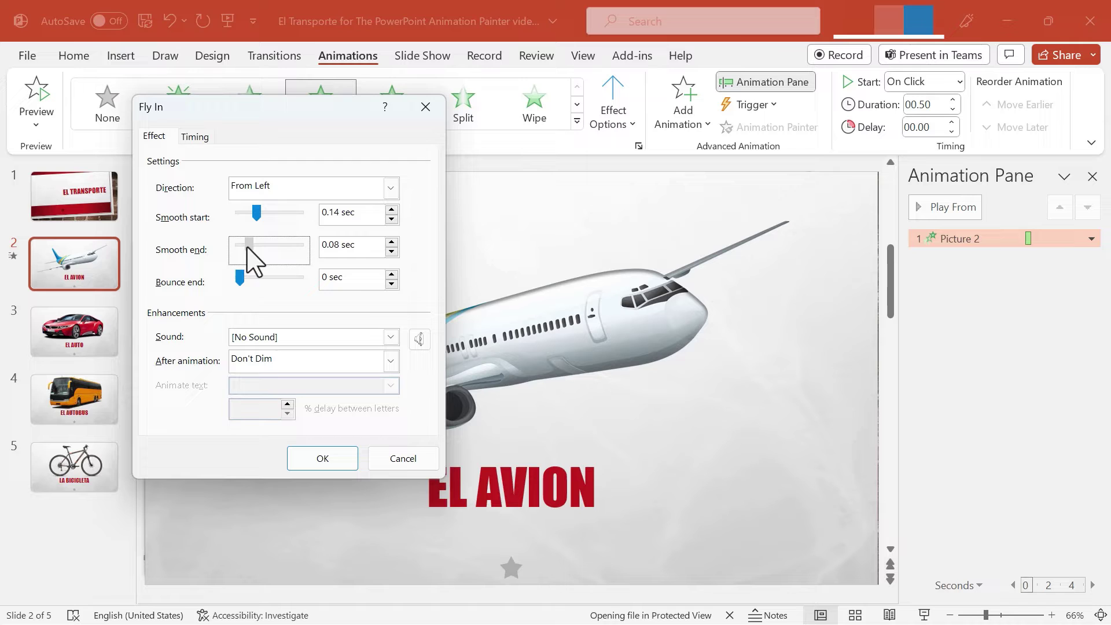
pyautogui.click(331, 463)
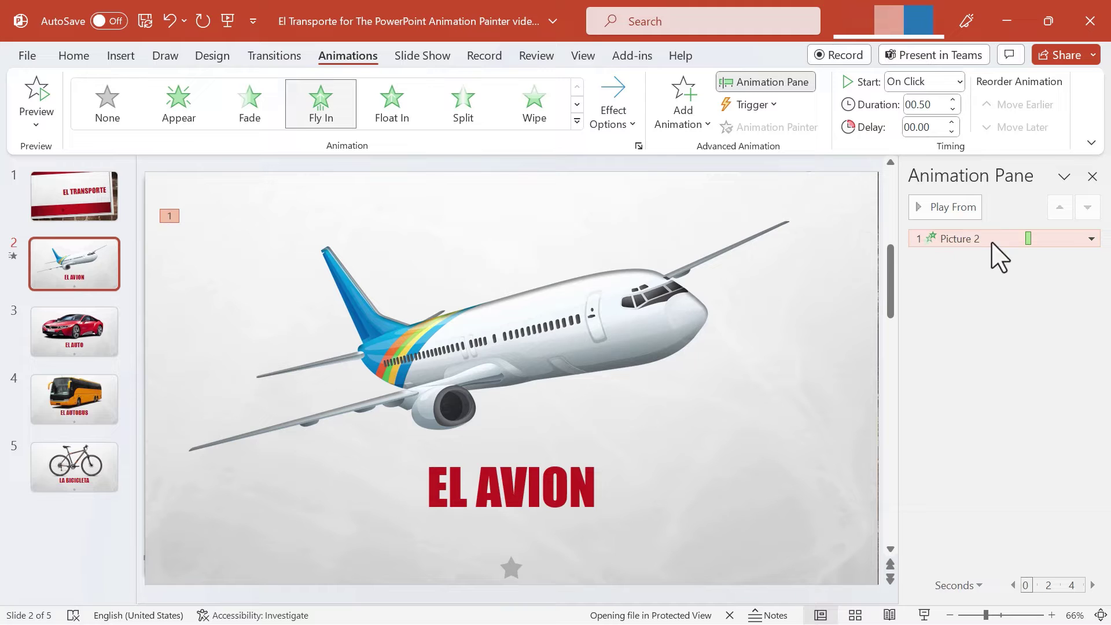
# Step: Time the airplane's Fly In With Previous, 01.00 duration, 00.25 delay, and play all animations
pyautogui.click(1092, 239)
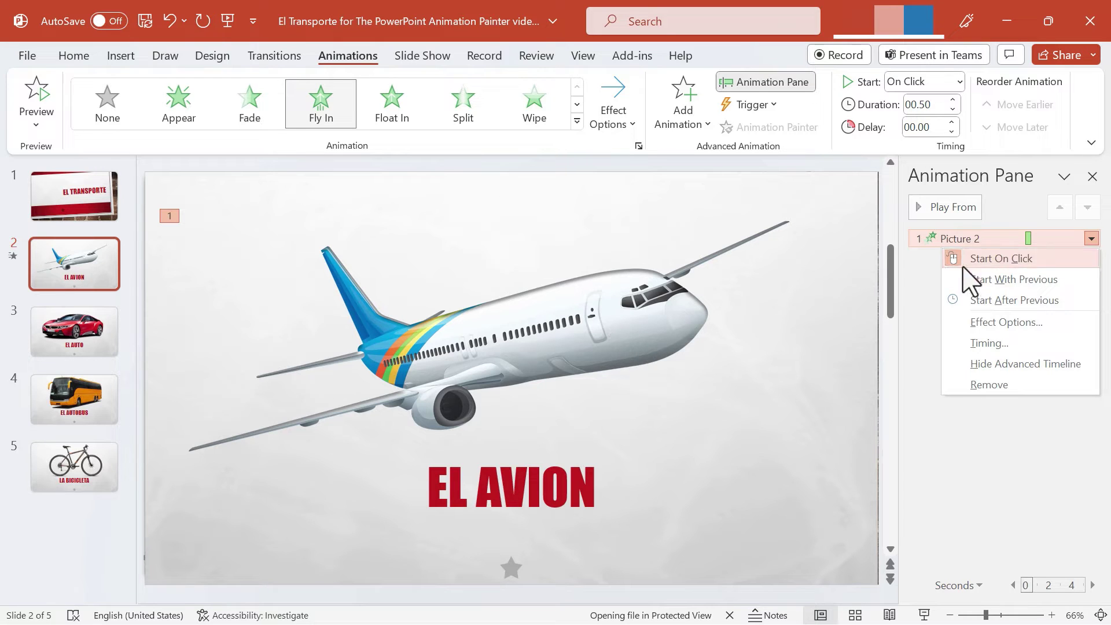
pyautogui.click(1006, 238)
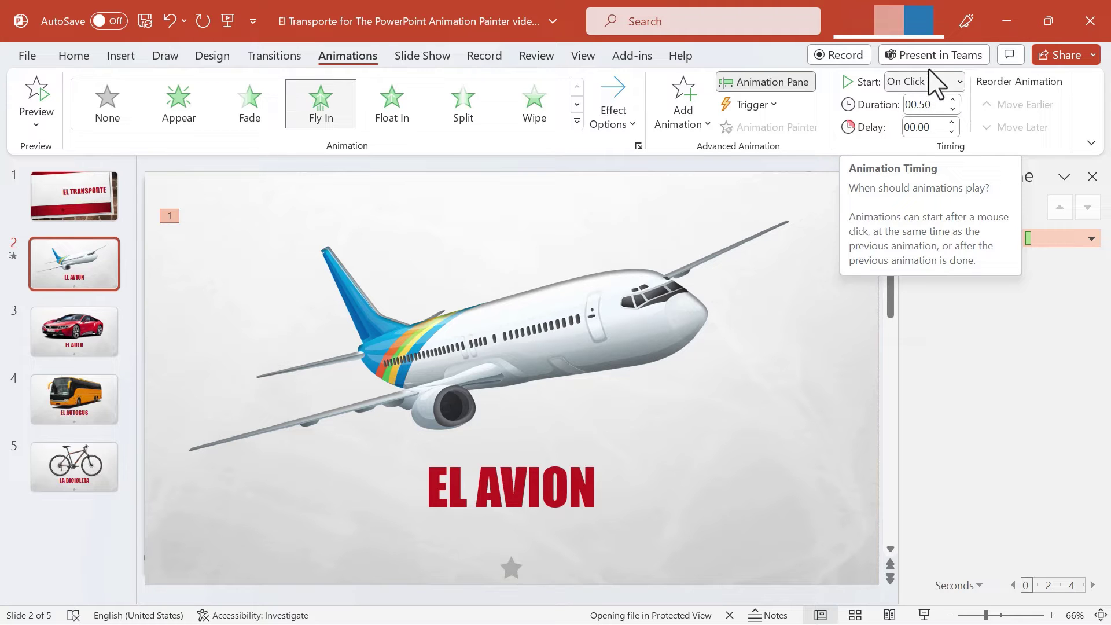
pyautogui.click(960, 83)
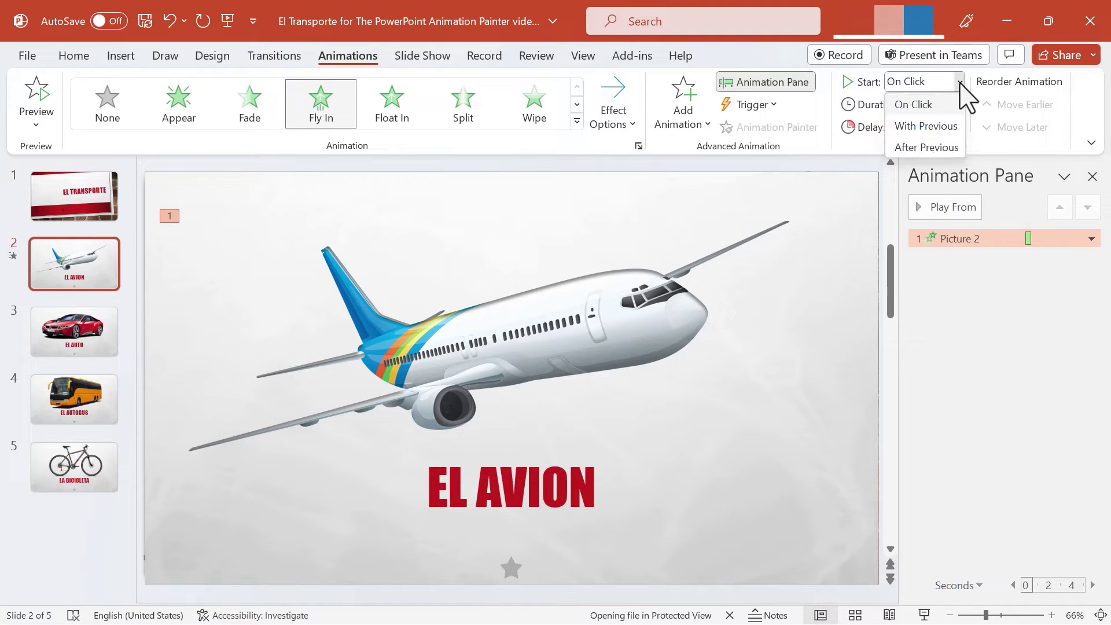
pyautogui.click(931, 126)
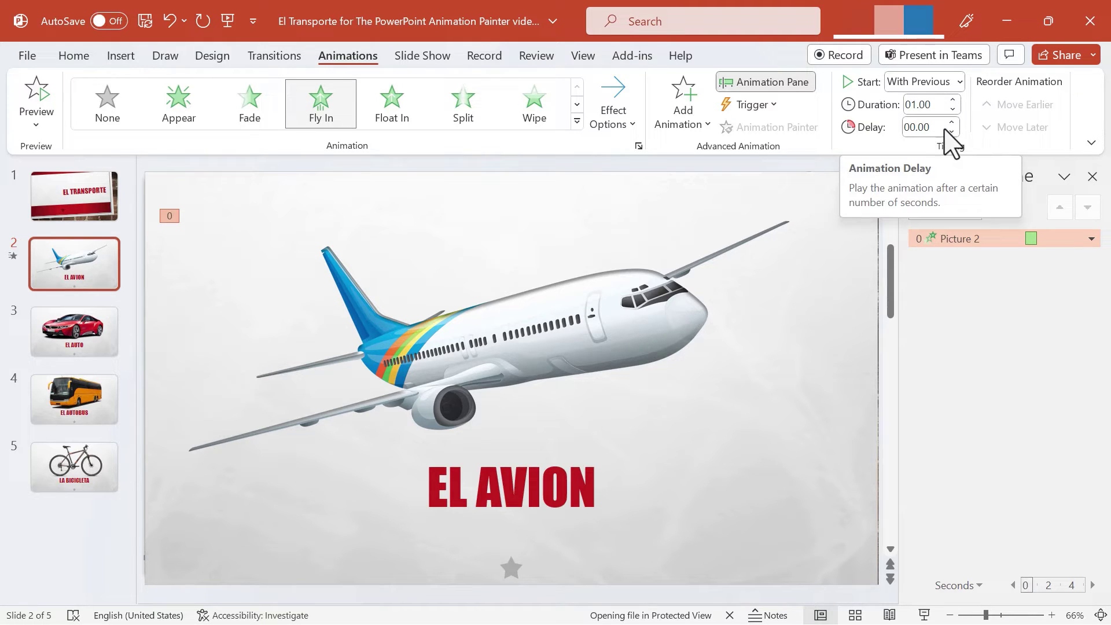
pyautogui.click(953, 123)
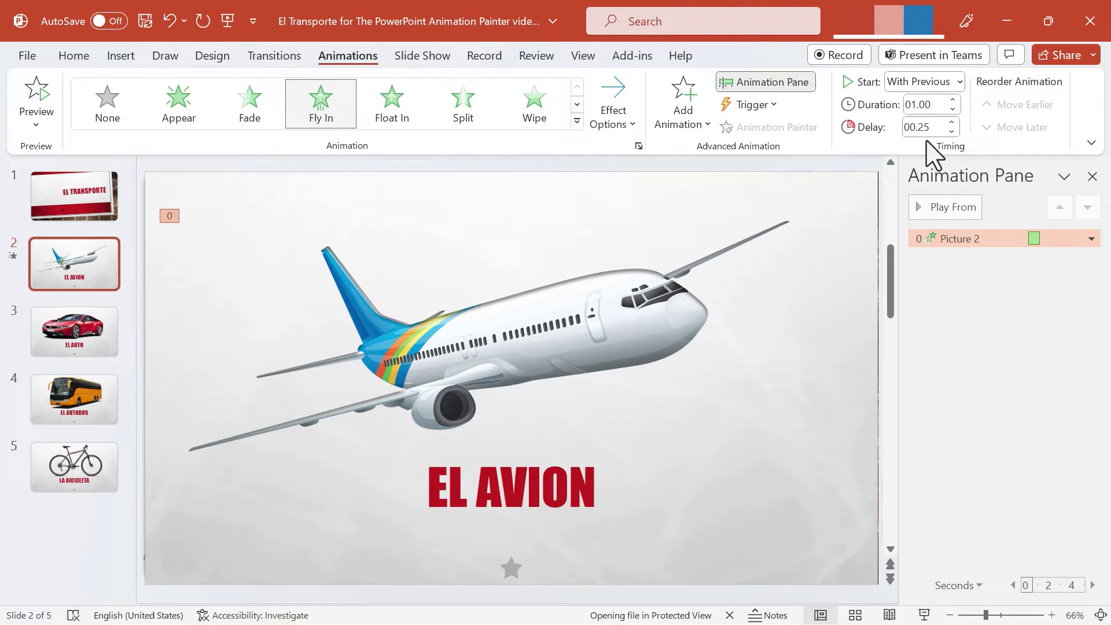
pyautogui.click(1031, 174)
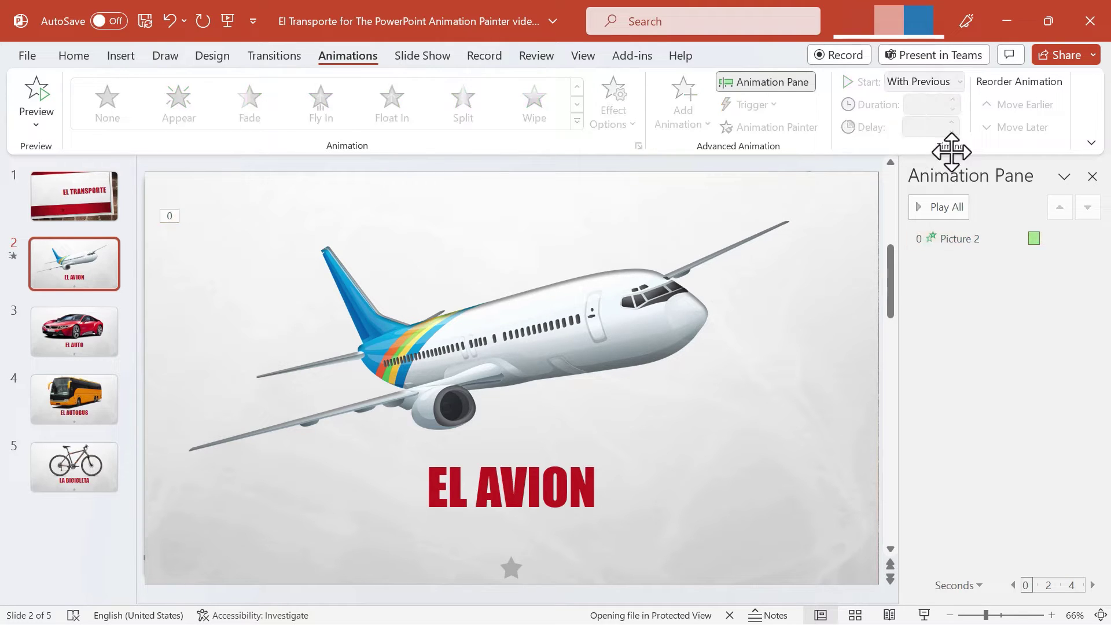
pyautogui.click(945, 211)
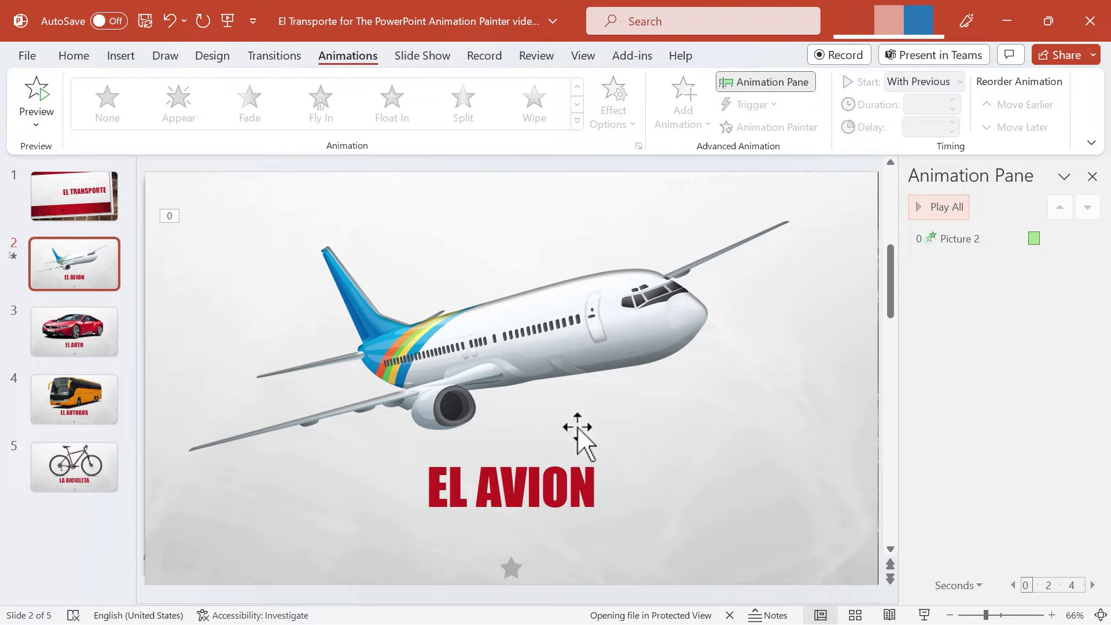
# Step: Confirm the EL AVION title has no animation, then select the animated airplane picture
pyautogui.click(528, 486)
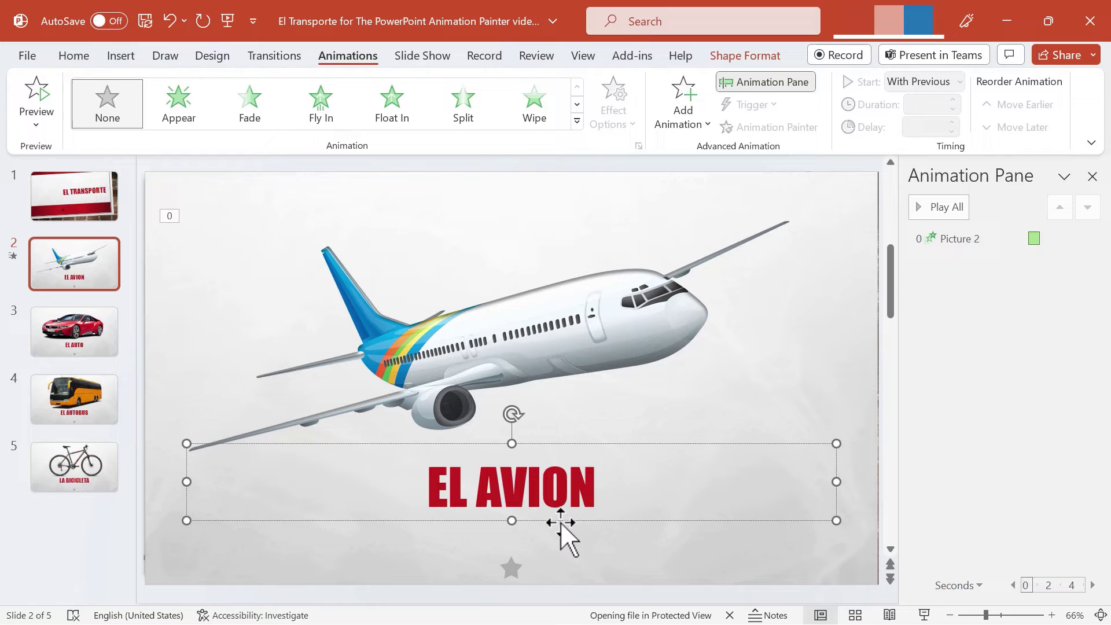
pyautogui.click(560, 522)
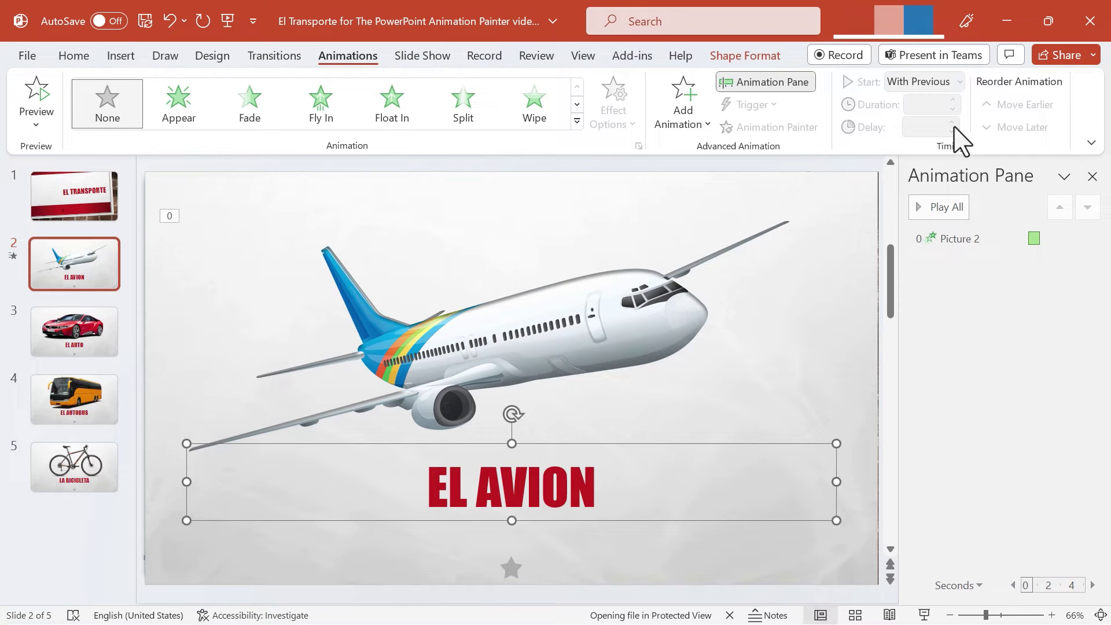
pyautogui.click(966, 324)
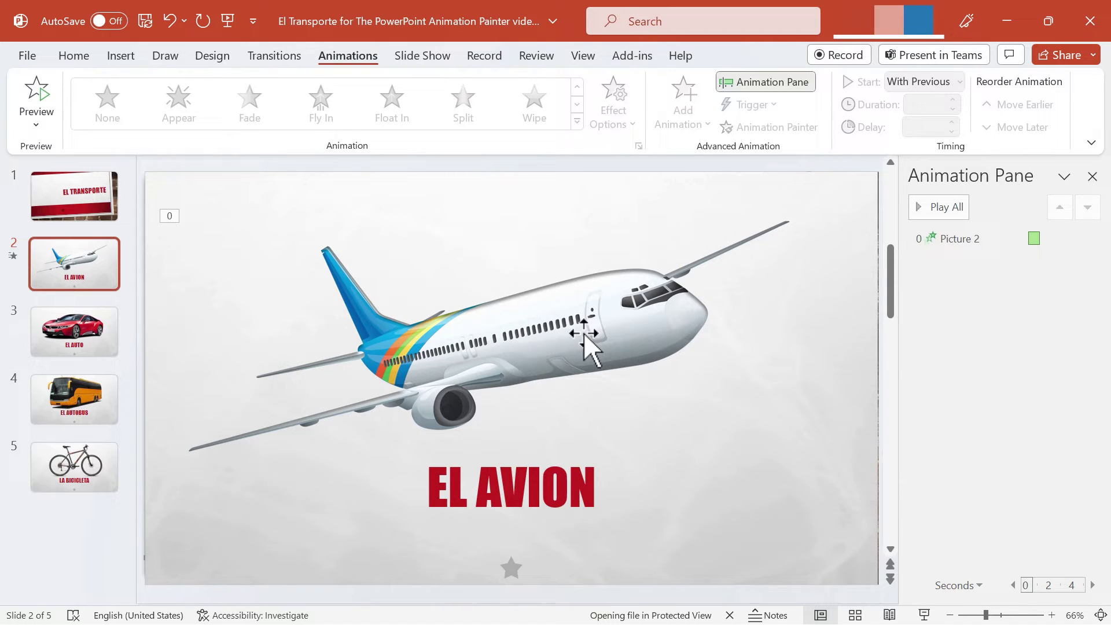
pyautogui.click(554, 498)
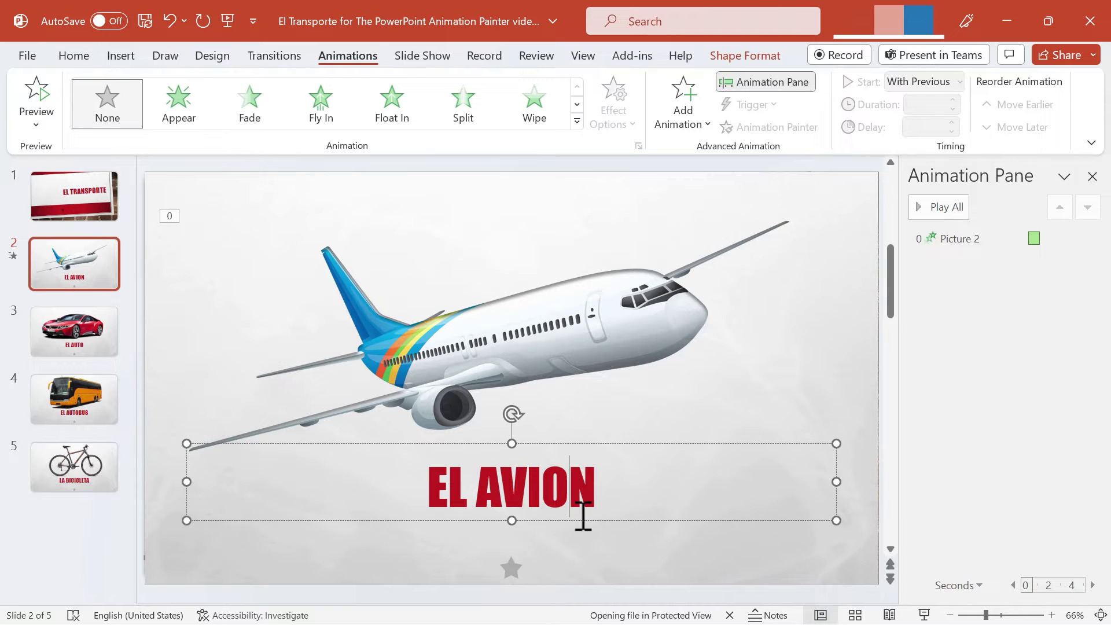
pyautogui.click(609, 329)
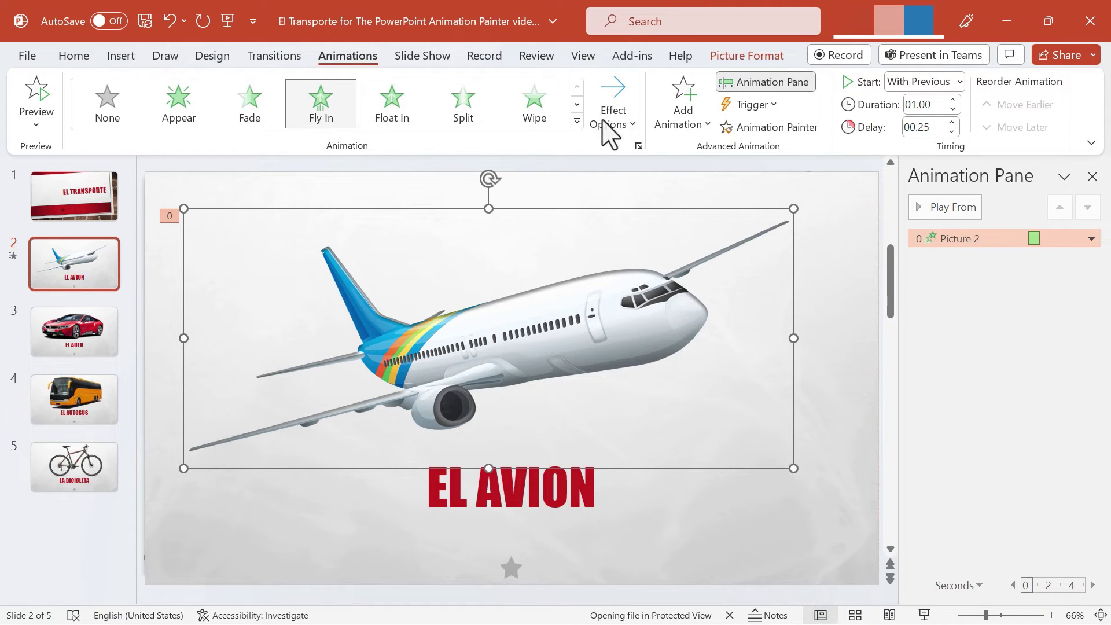
# Step: Use Animation Painter to copy the airplane's Fly In onto the EL AVION title
pyautogui.click(787, 127)
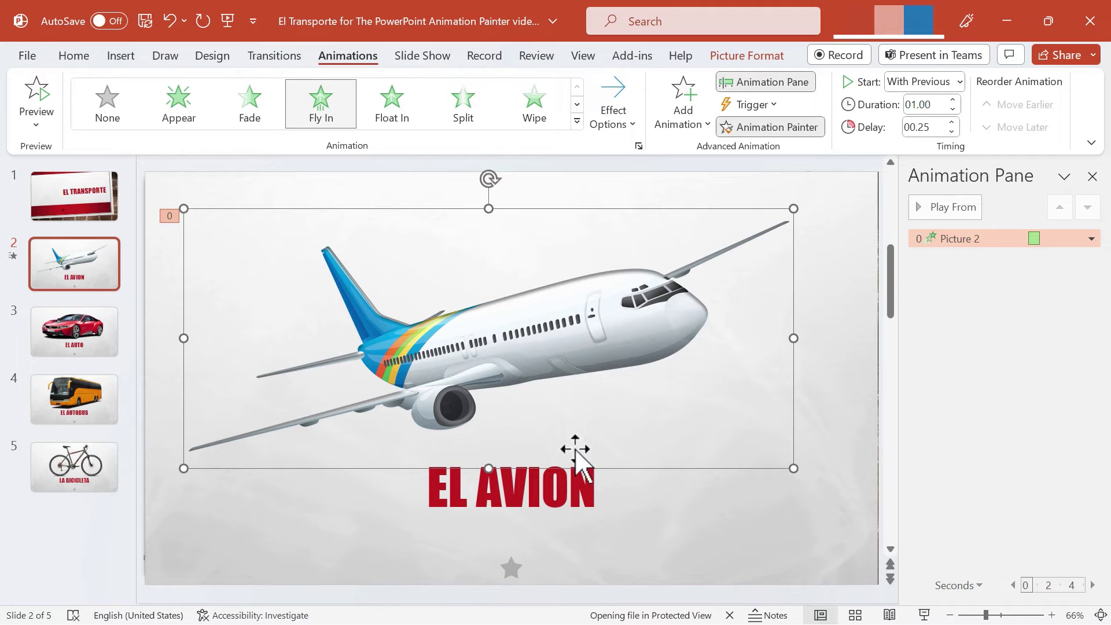
pyautogui.click(537, 496)
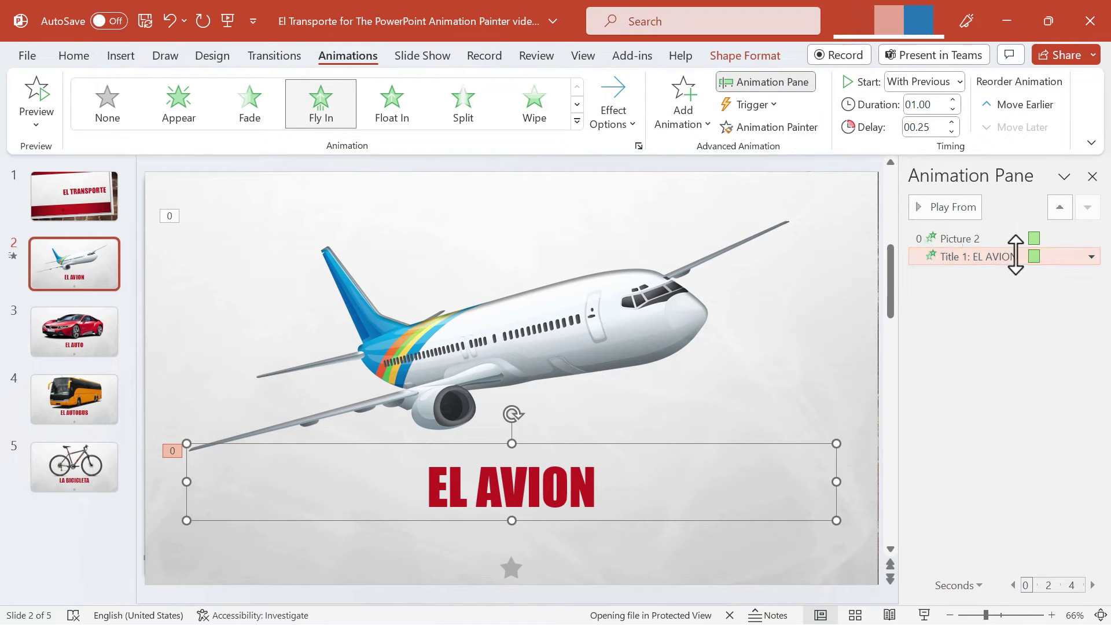
pyautogui.click(1060, 239)
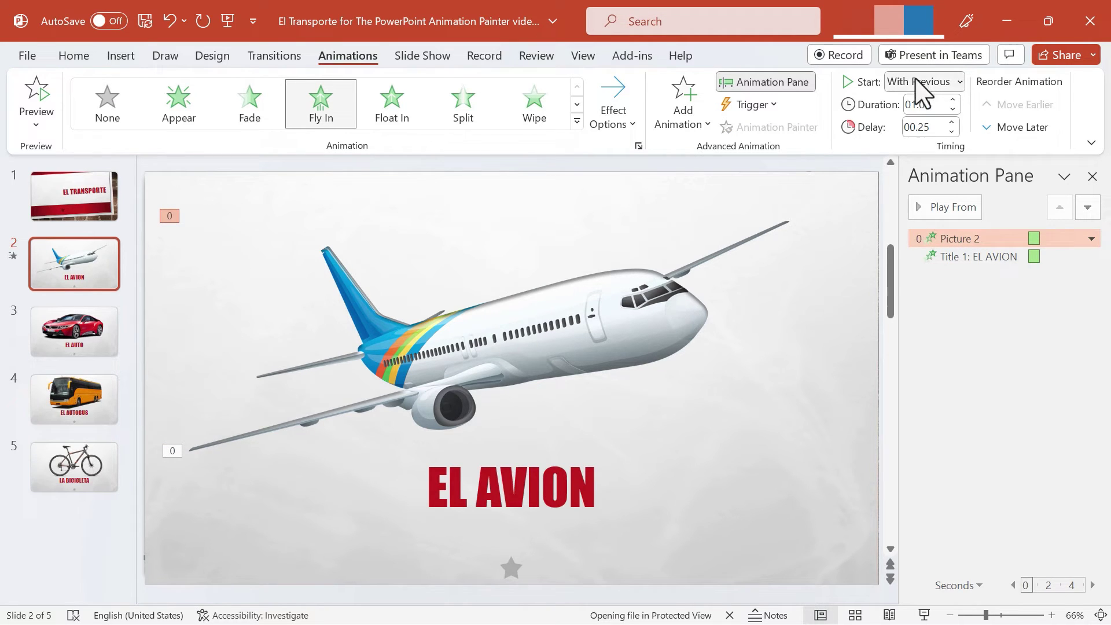
pyautogui.click(1092, 239)
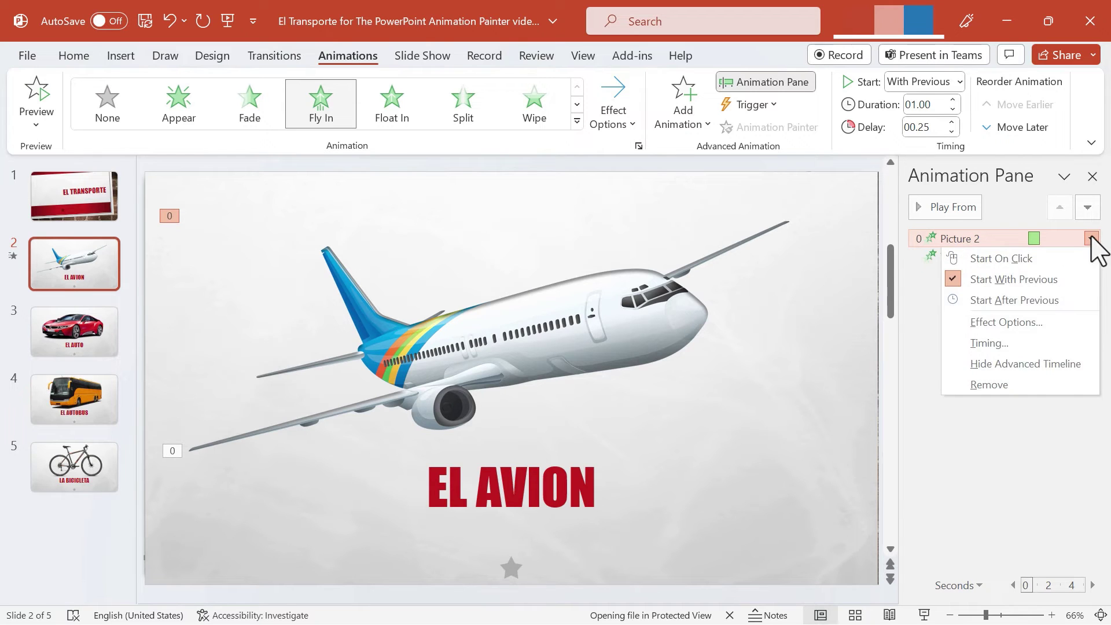
pyautogui.click(937, 366)
pyautogui.click(1055, 257)
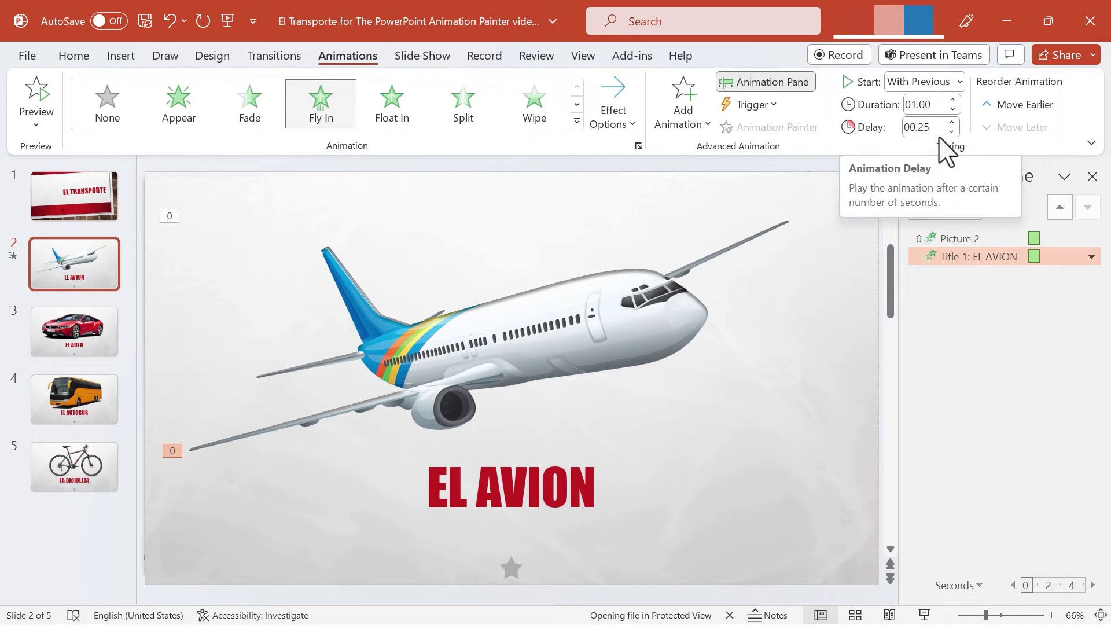
pyautogui.click(1092, 256)
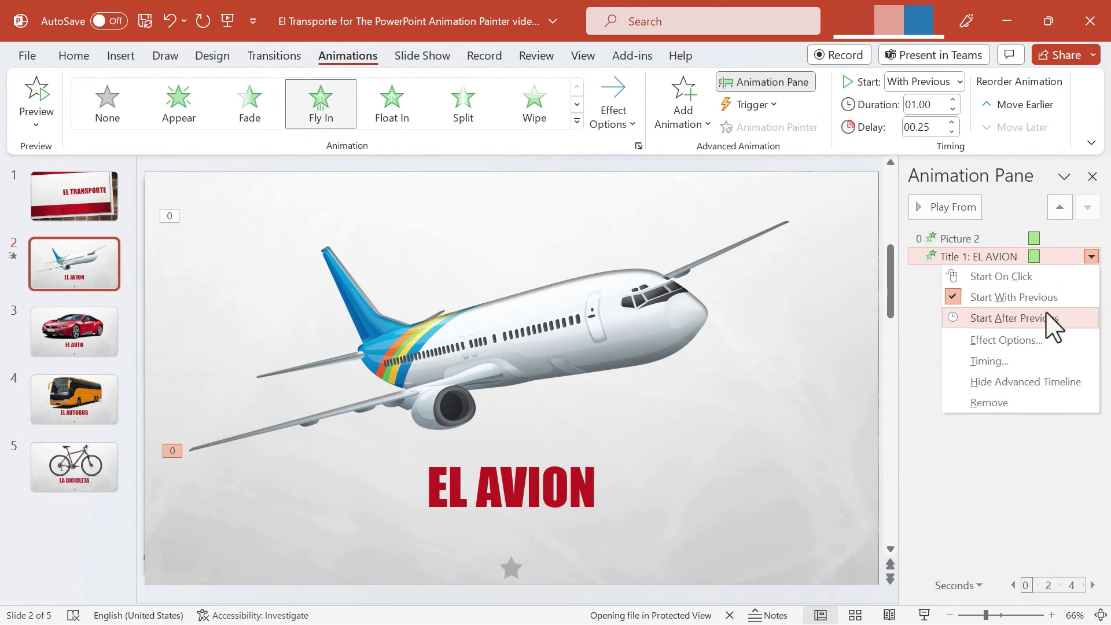
pyautogui.click(1022, 343)
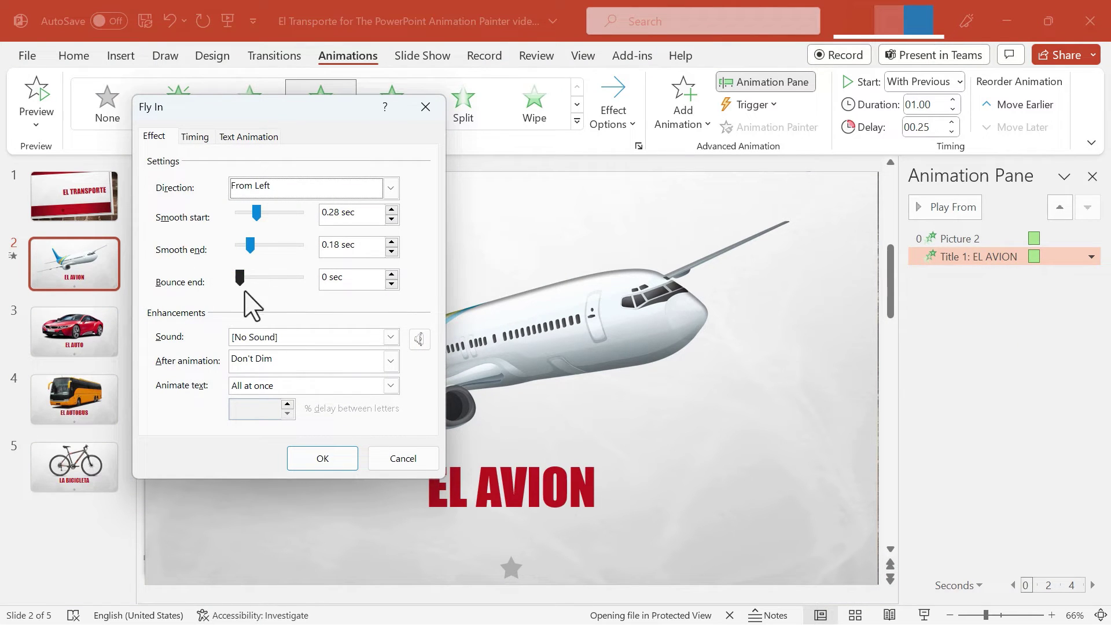
pyautogui.click(405, 458)
pyautogui.moveTo(986, 257); pyautogui.dragTo(1017, 301)
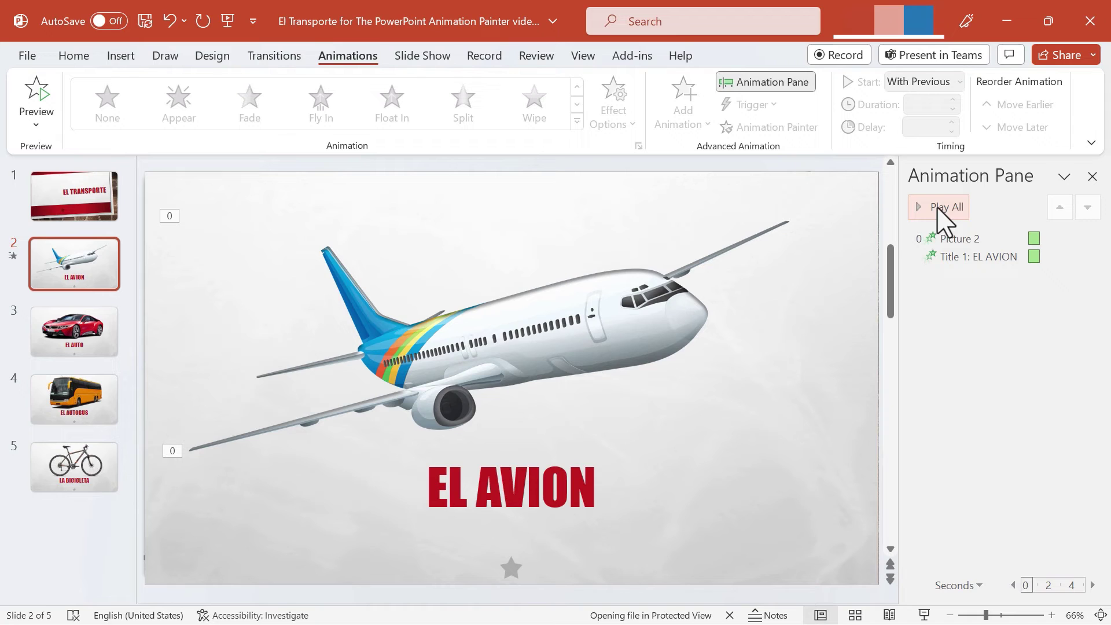
# Step: Play all animations, select the title's animation and the airplane, then switch to the Home tab
pyautogui.click(954, 208)
pyautogui.click(978, 256)
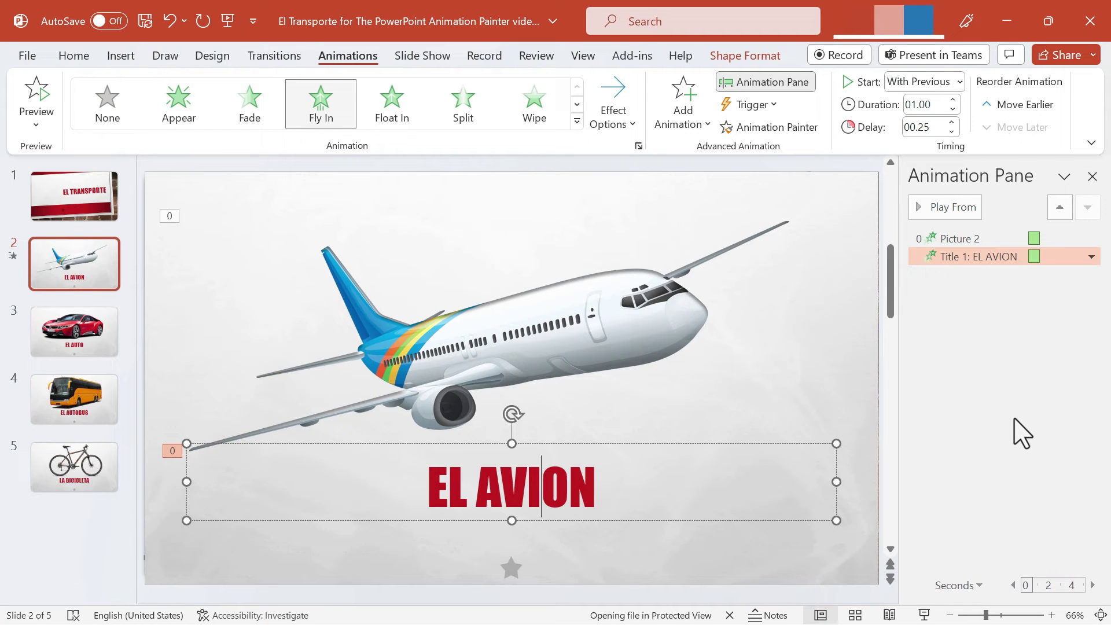
pyautogui.click(666, 268)
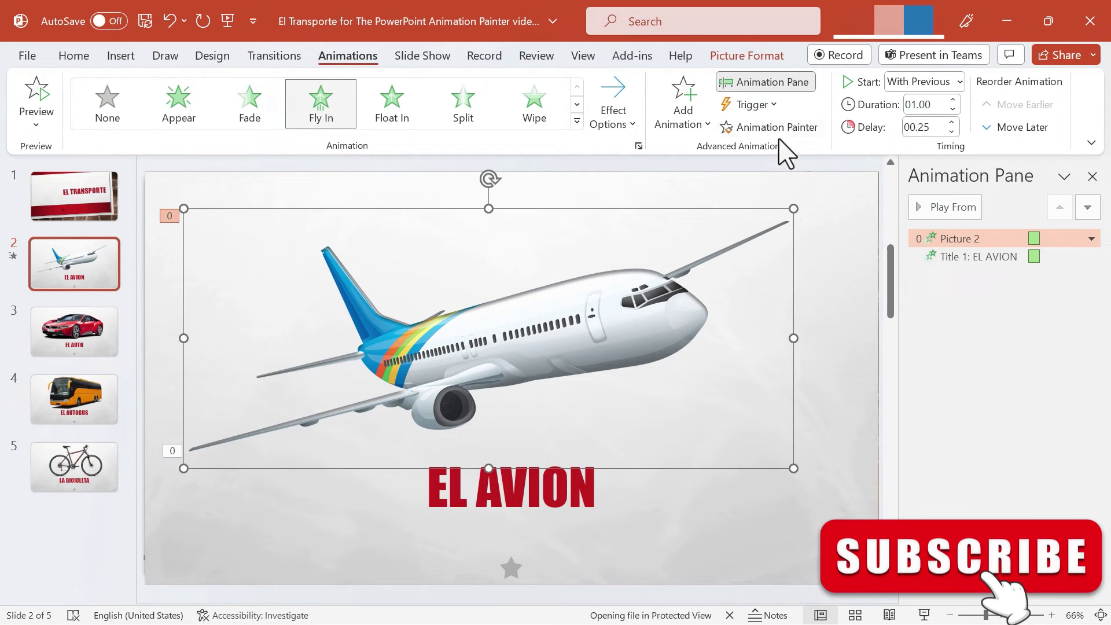
pyautogui.click(69, 56)
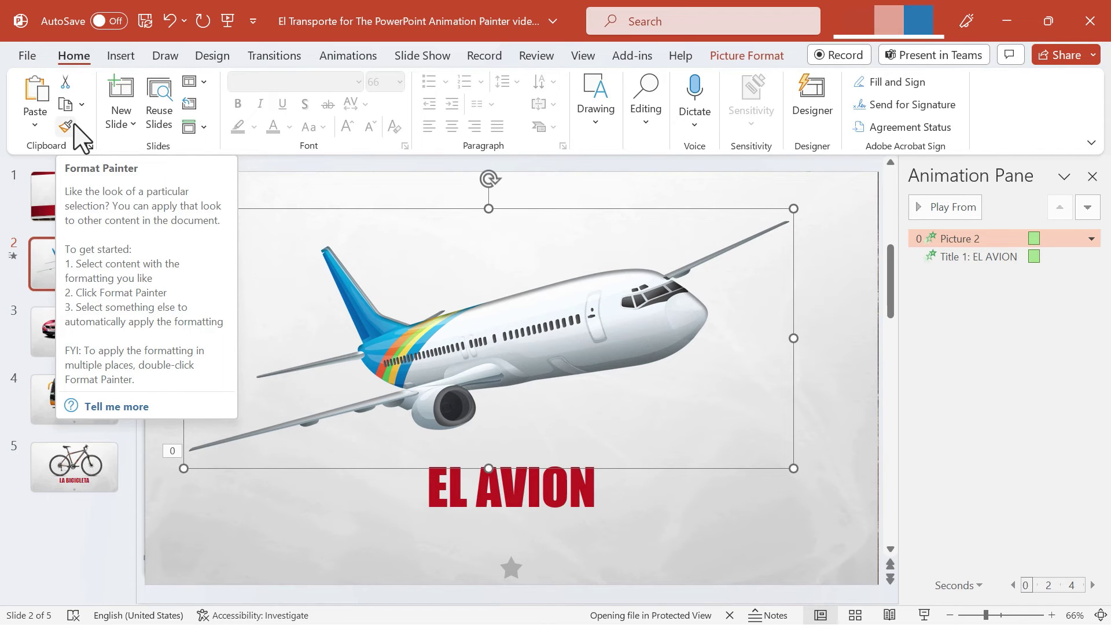
pyautogui.click(808, 191)
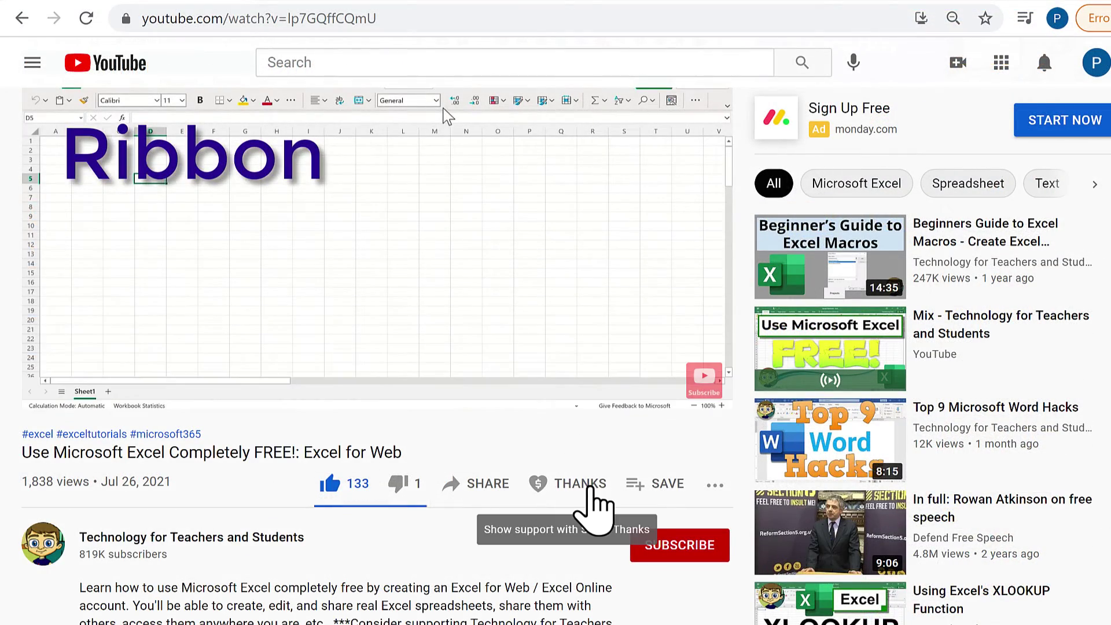
# Step: Open the Super Thanks dialog with $2 to $50 amounts under the Excel for Web video
pyautogui.click(591, 489)
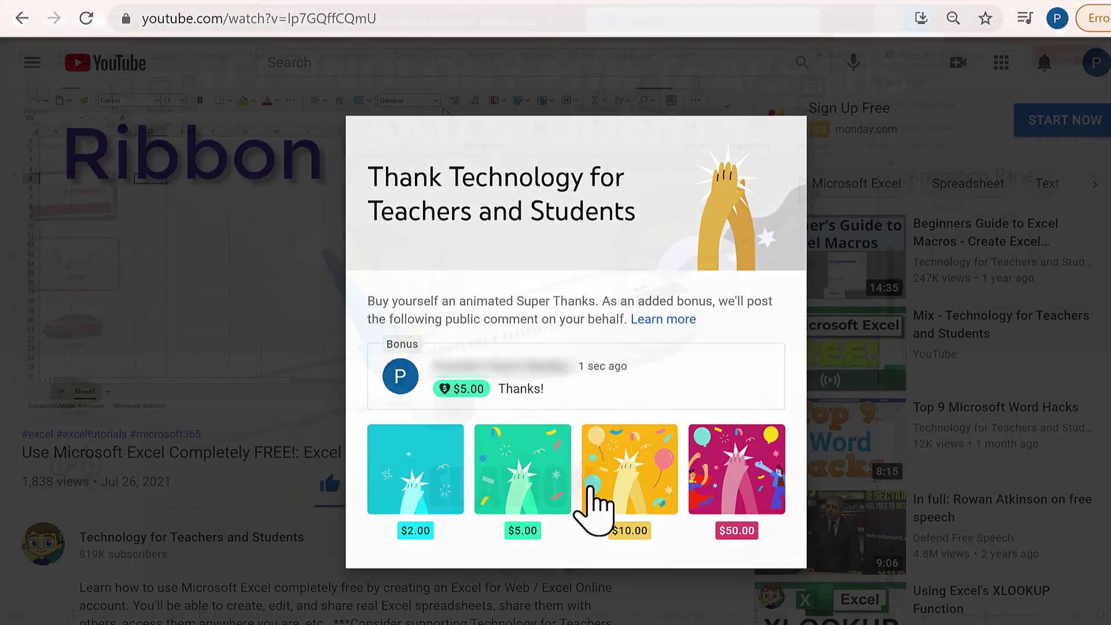